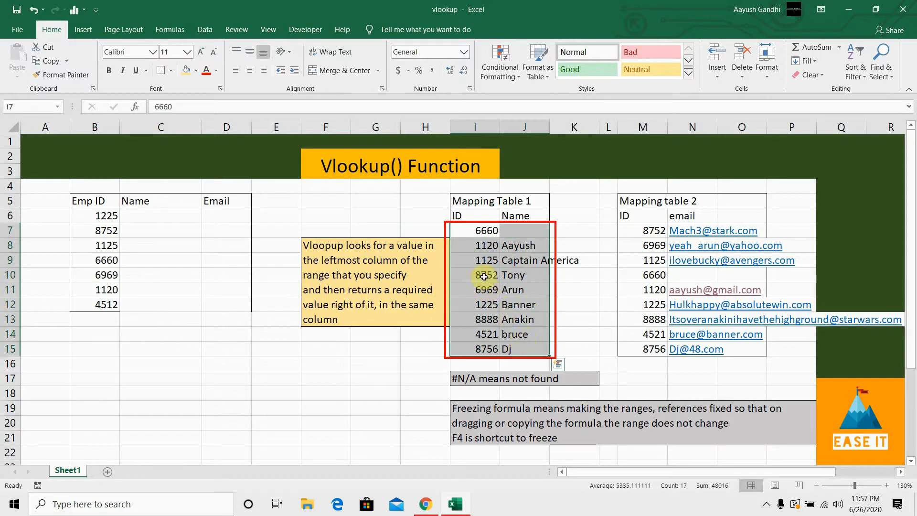
- Examine how the listed employee IDs correspond to the IDs and names in Mapping Table 1
{"action": "left_click", "coordinate": [93, 216]}
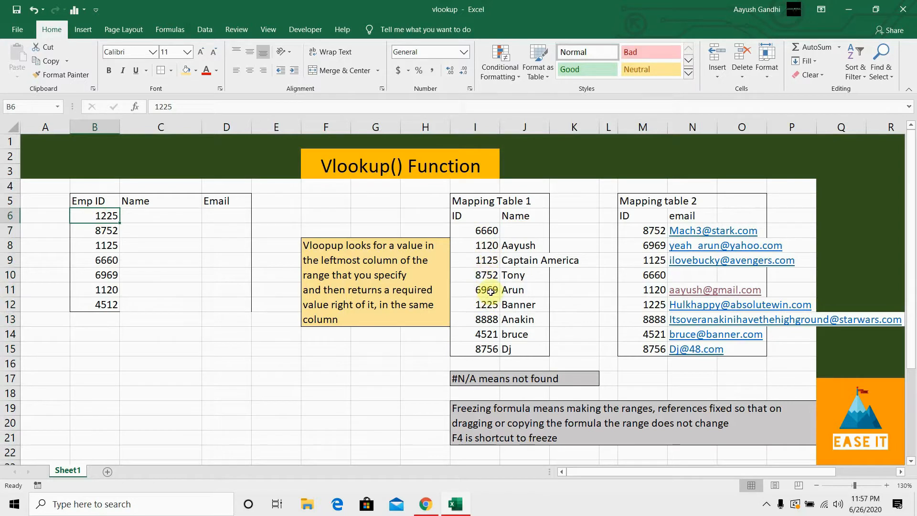
{"action": "left_click", "coordinate": [490, 261]}
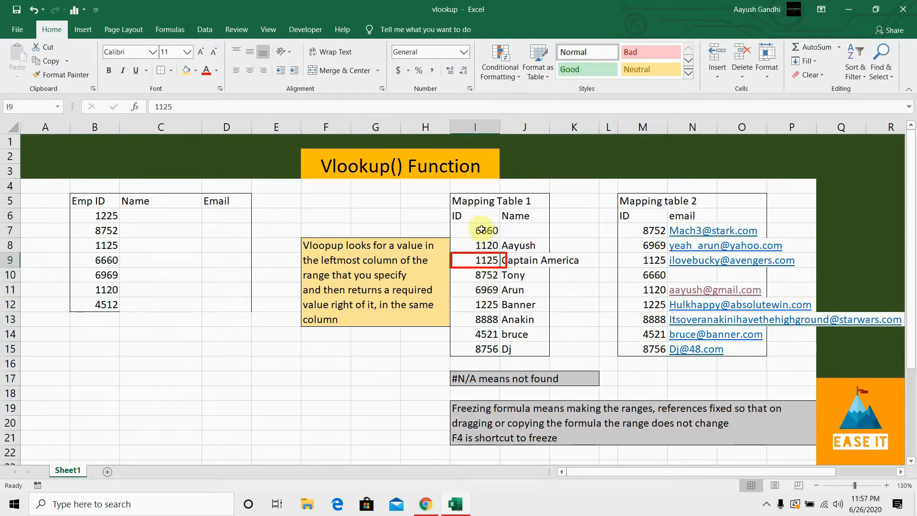
{"action": "left_click_drag", "start_coordinate": [483, 231], "coordinate": [523, 349]}
{"action": "left_click", "coordinate": [516, 260]}
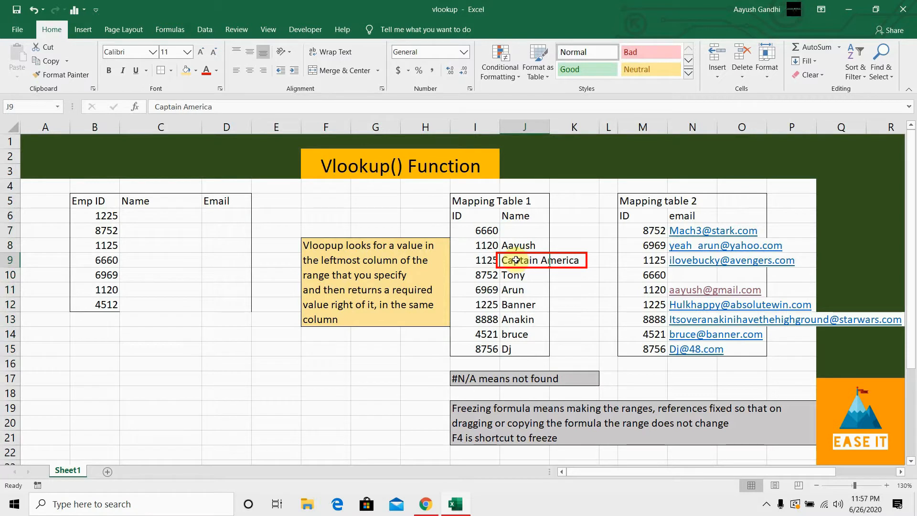
{"action": "left_click", "coordinate": [578, 259]}
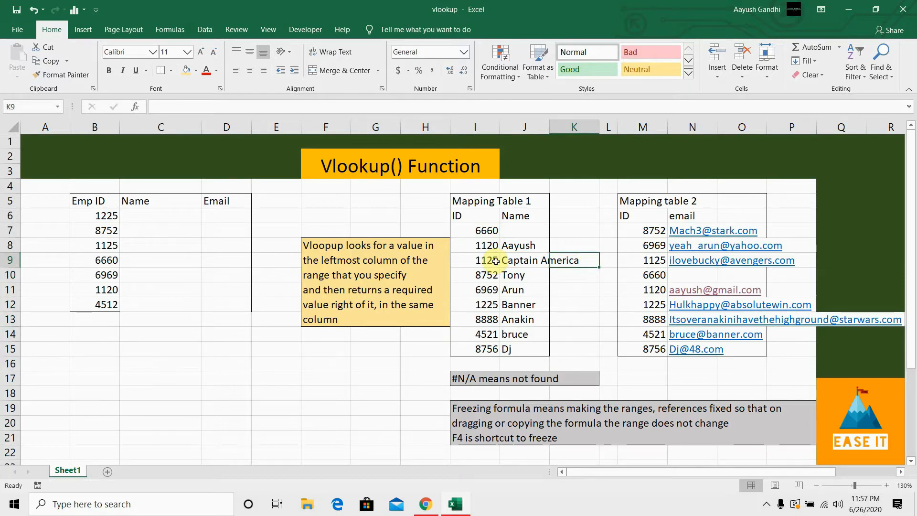
{"action": "left_click", "coordinate": [495, 261]}
{"action": "left_click_drag", "start_coordinate": [480, 231], "coordinate": [494, 332]}
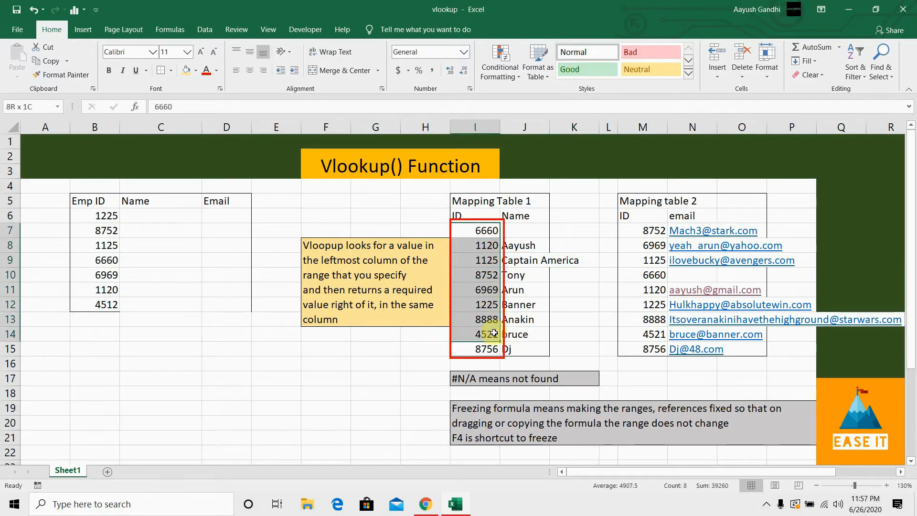
{"action": "left_click", "coordinate": [114, 232]}
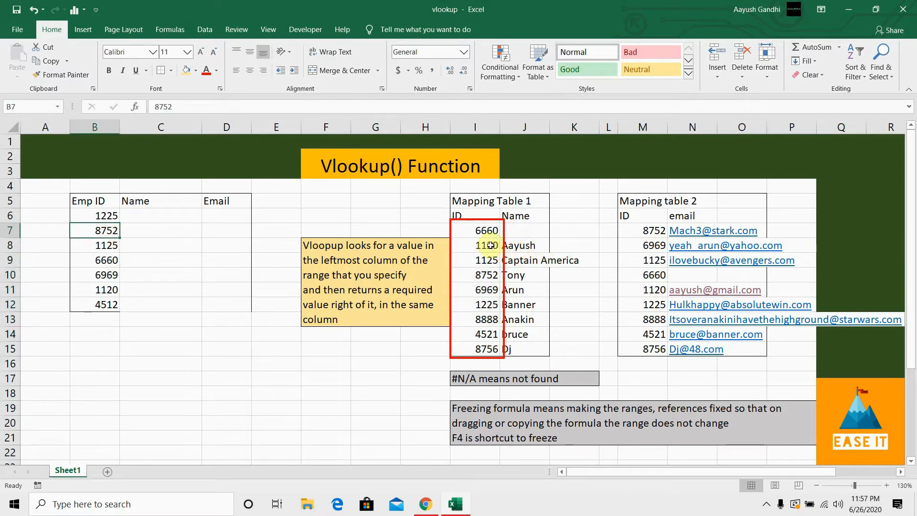
{"action": "left_click_drag", "start_coordinate": [483, 231], "coordinate": [484, 343]}
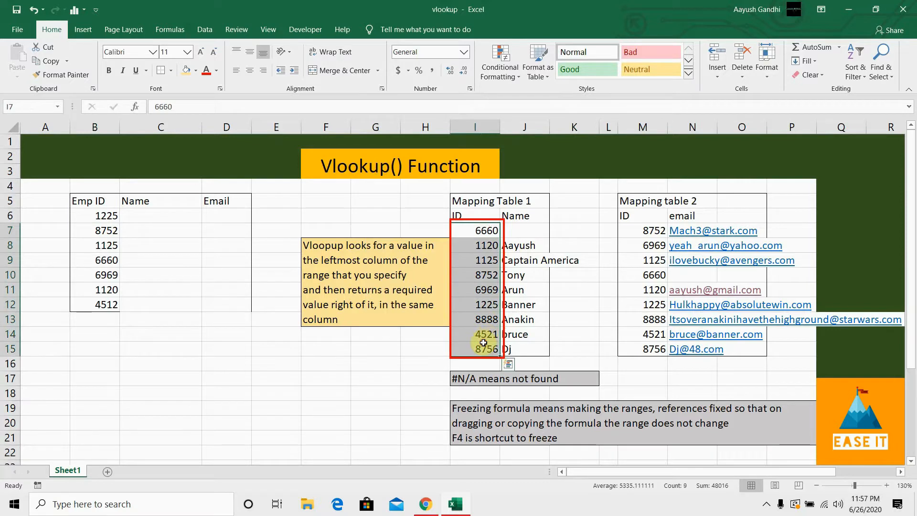
{"action": "left_click", "coordinate": [484, 318]}
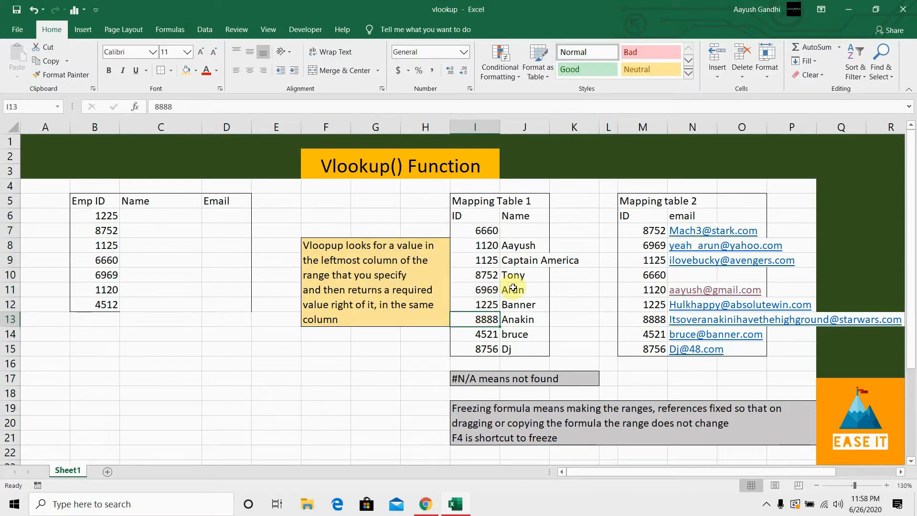
{"action": "left_click_drag", "start_coordinate": [529, 244], "coordinate": [532, 310]}
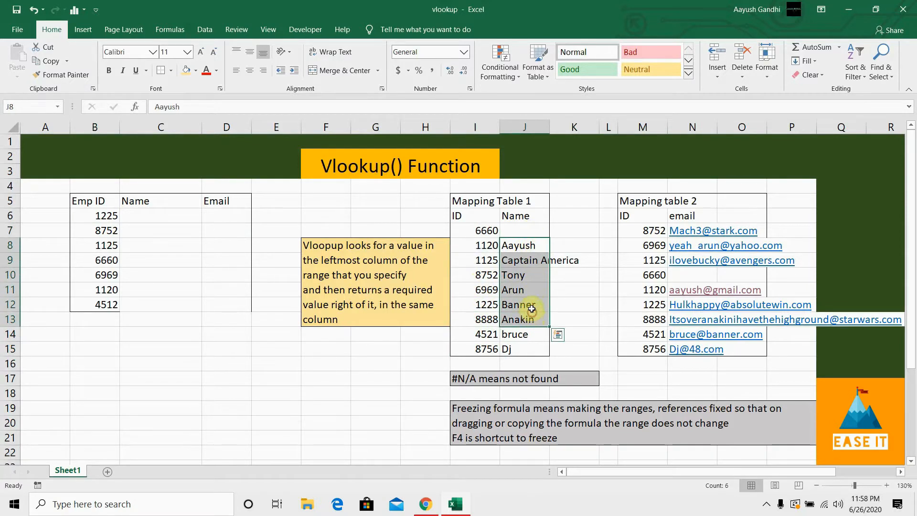
{"action": "left_click", "coordinate": [532, 308]}
{"action": "left_click", "coordinate": [473, 280]}
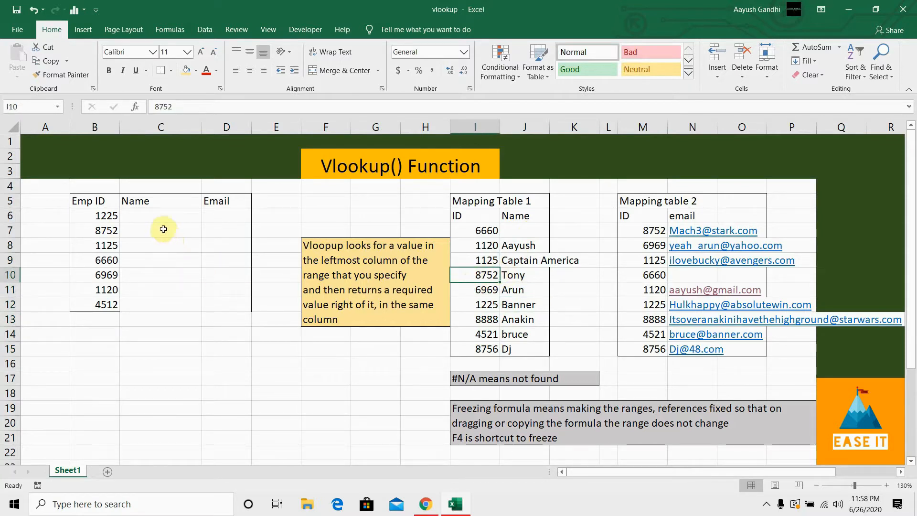
- Begin a VLOOKUP formula in C6 with B6 as lookup value and the absolute range $I$7:$J$15 as table array
{"action": "left_click", "coordinate": [155, 216]}
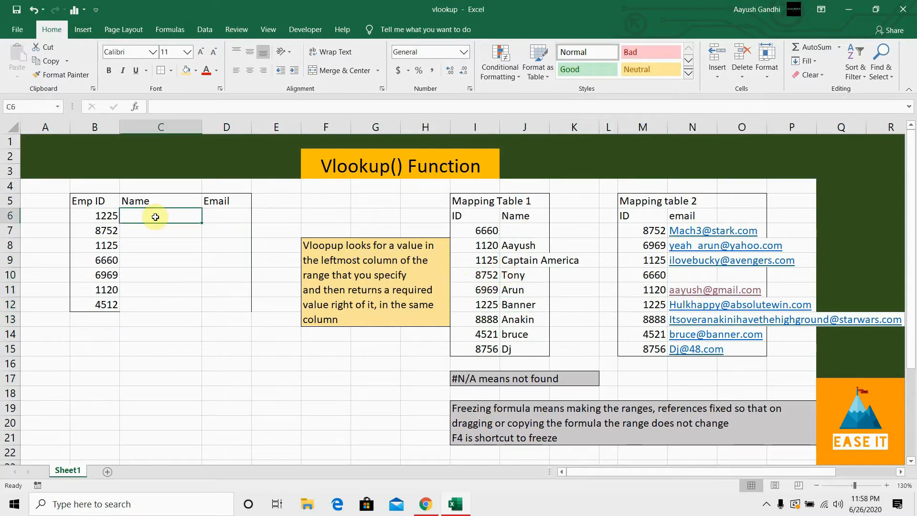
{"action": "type", "text": "="}
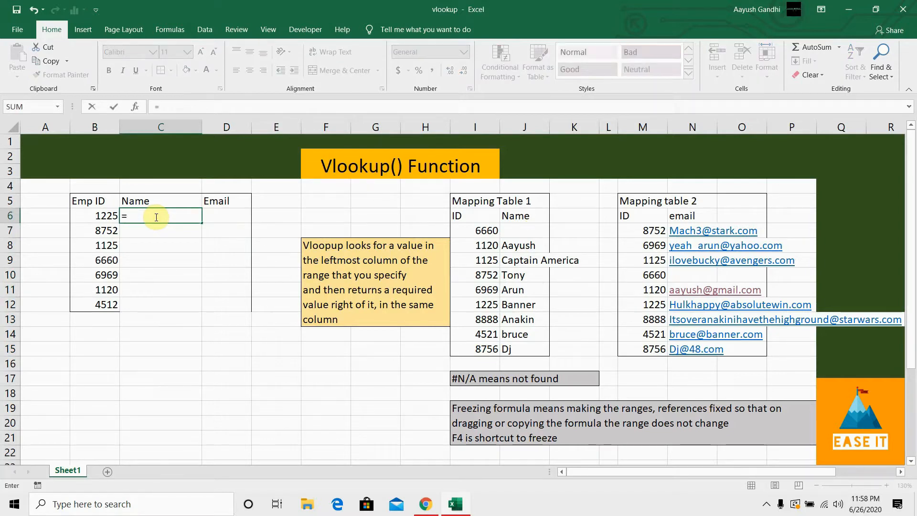
{"action": "type", "text": "vl"}
{"action": "key", "text": "Tab"}
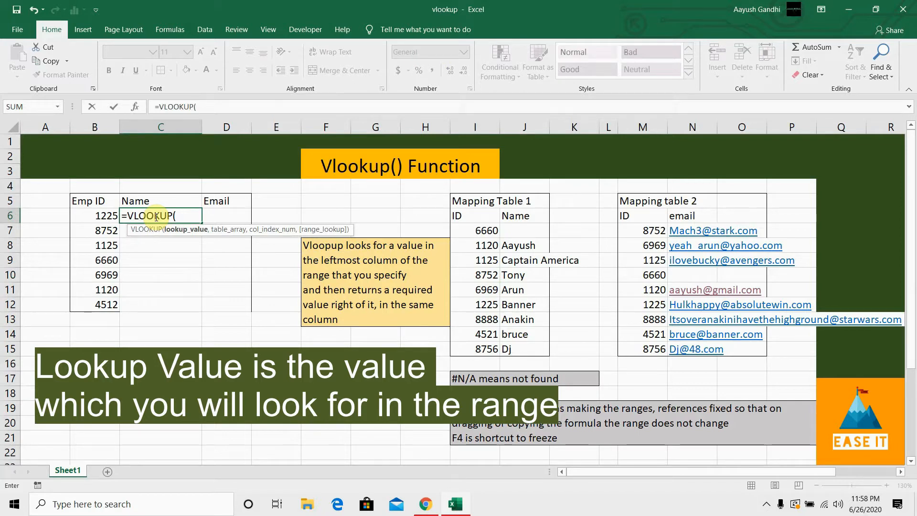
{"action": "left_click", "coordinate": [101, 215]}
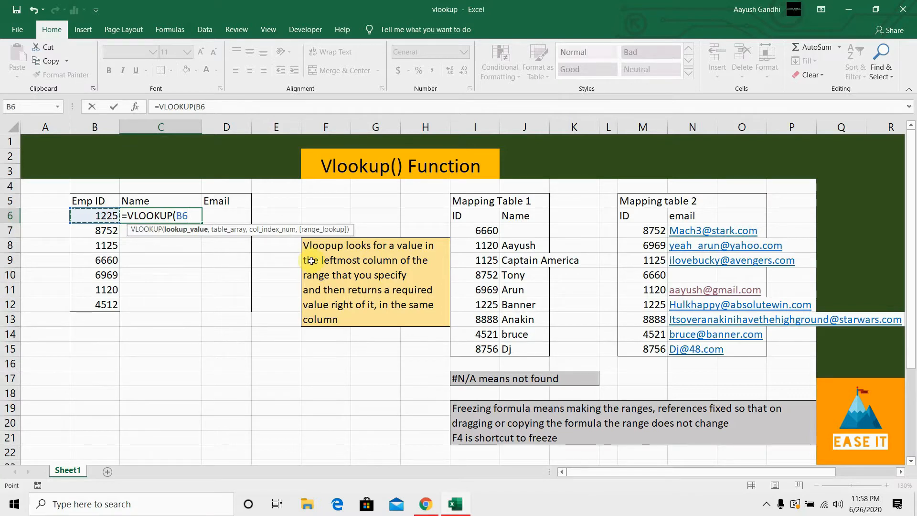
{"action": "type", "text": ","}
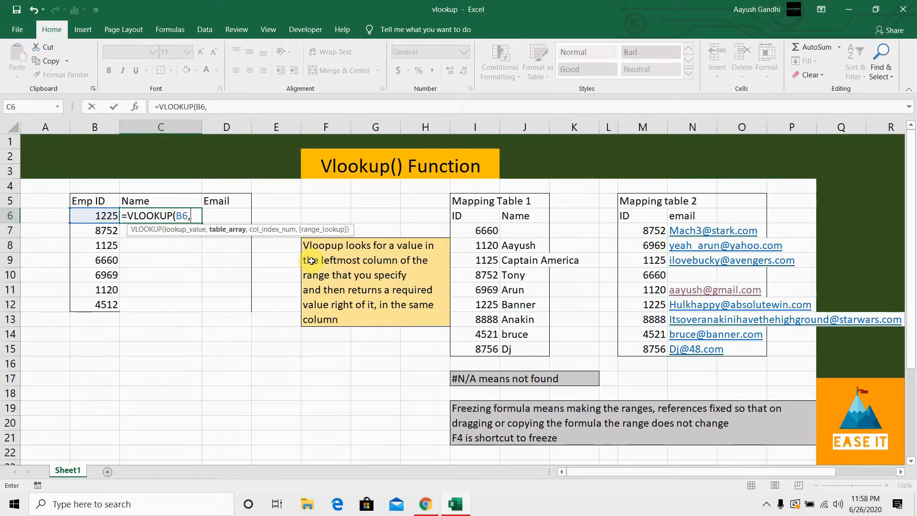
{"action": "left_click_drag", "start_coordinate": [475, 231], "coordinate": [521, 343]}
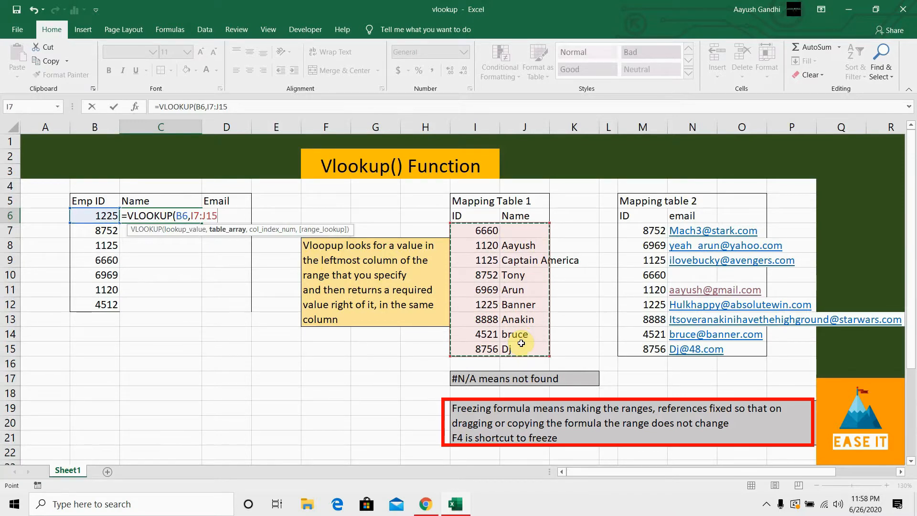
{"action": "key", "text": "F4"}
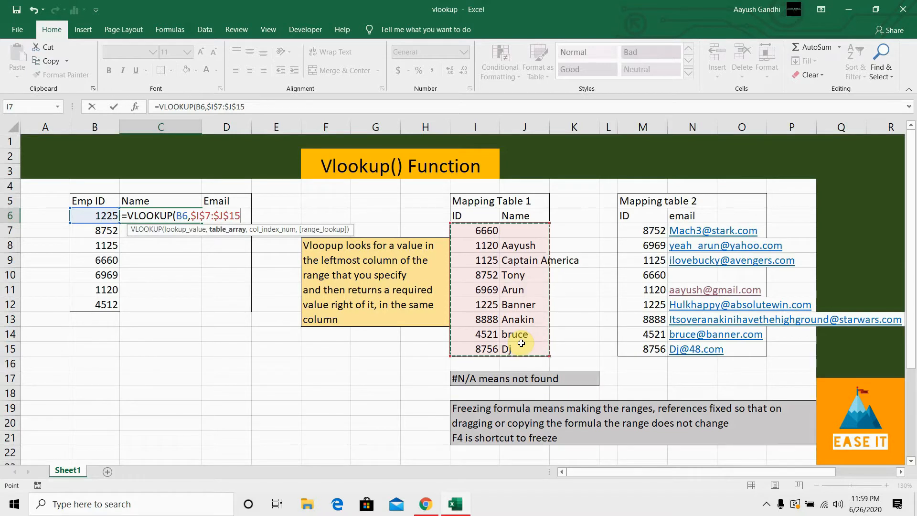
- Complete the VLOOKUP in C6 with column index 2 and FALSE for an exact match
{"action": "type", "text": ","}
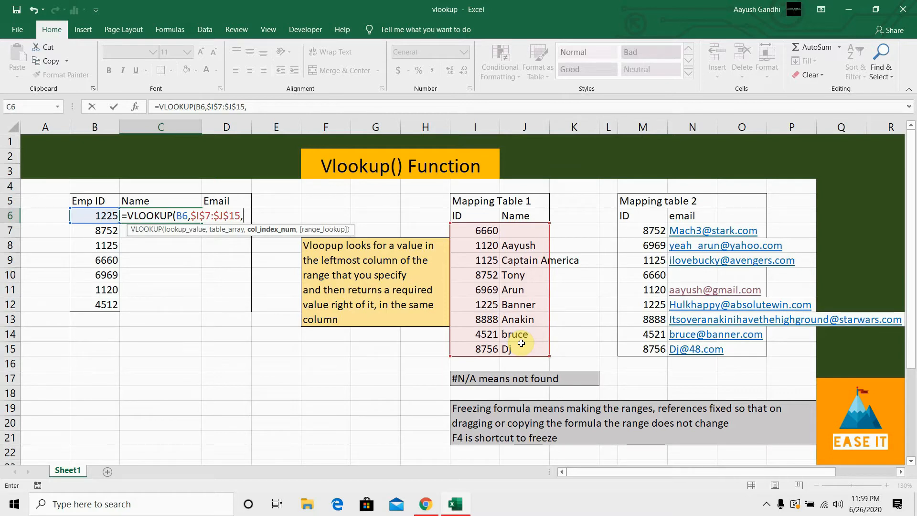
{"action": "type", "text": "2,"}
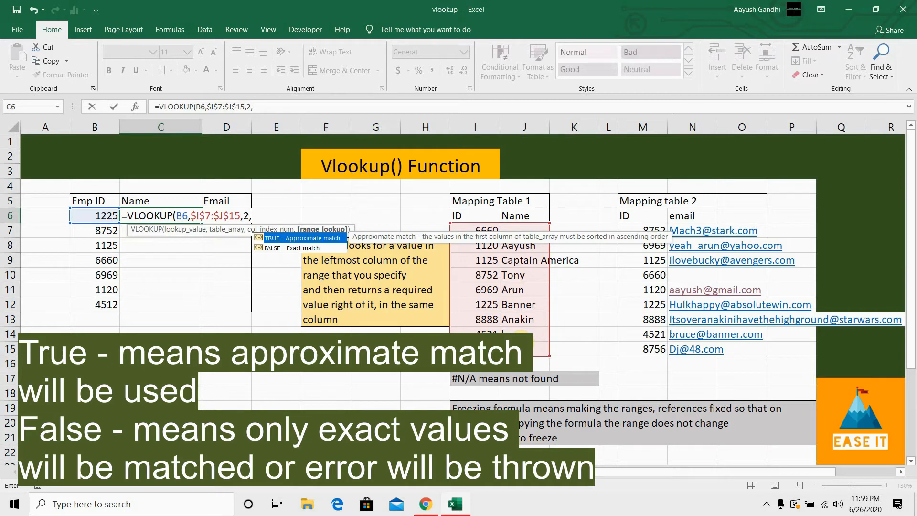
{"action": "key", "text": "Down"}
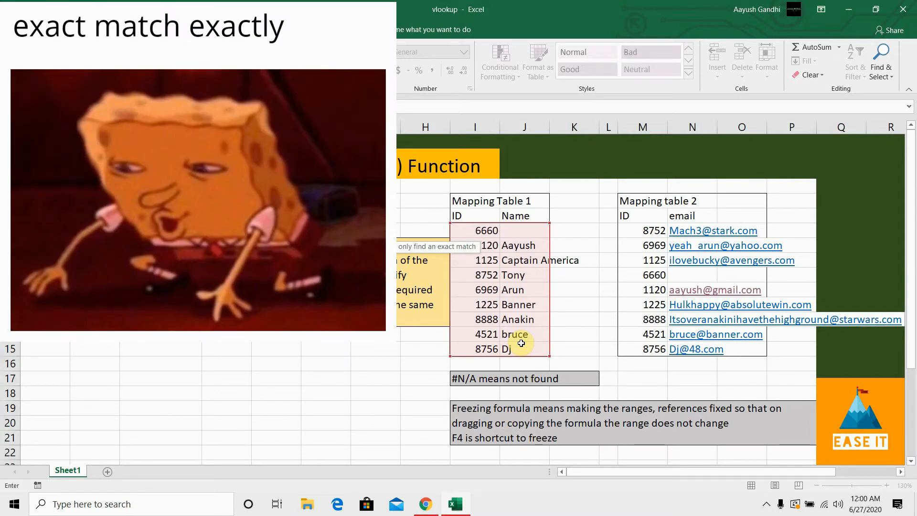
{"action": "key", "text": "Tab"}
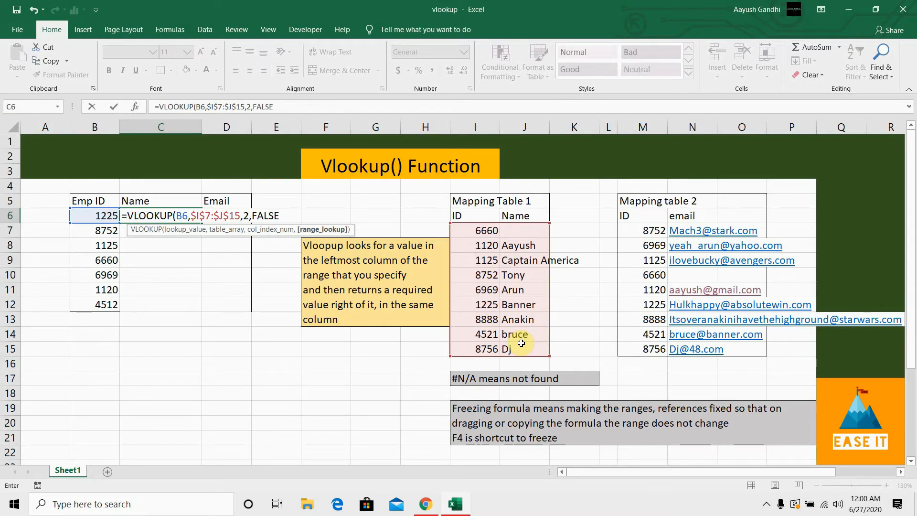
{"action": "type", "text": ")"}
{"action": "key", "text": "Return"}
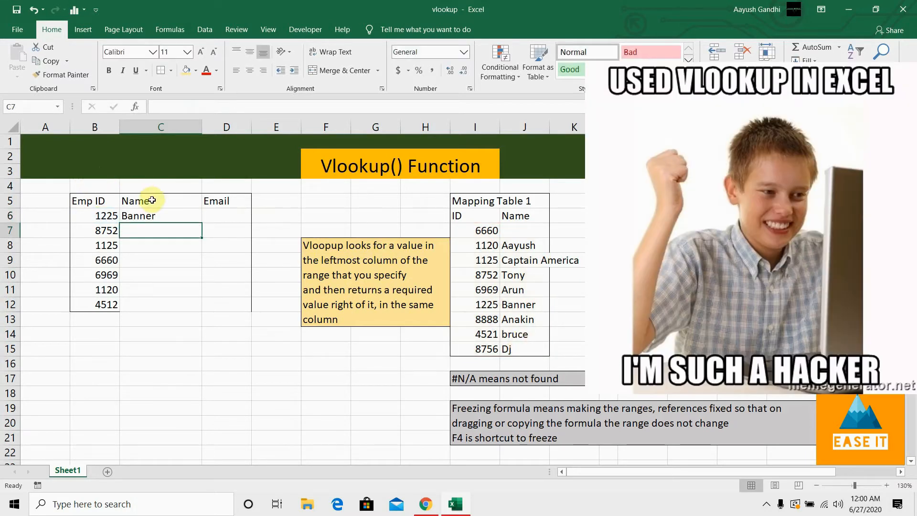
- Compare the name returned in C6 with the matching ID row in Mapping Table 1
{"action": "left_click", "coordinate": [166, 218]}
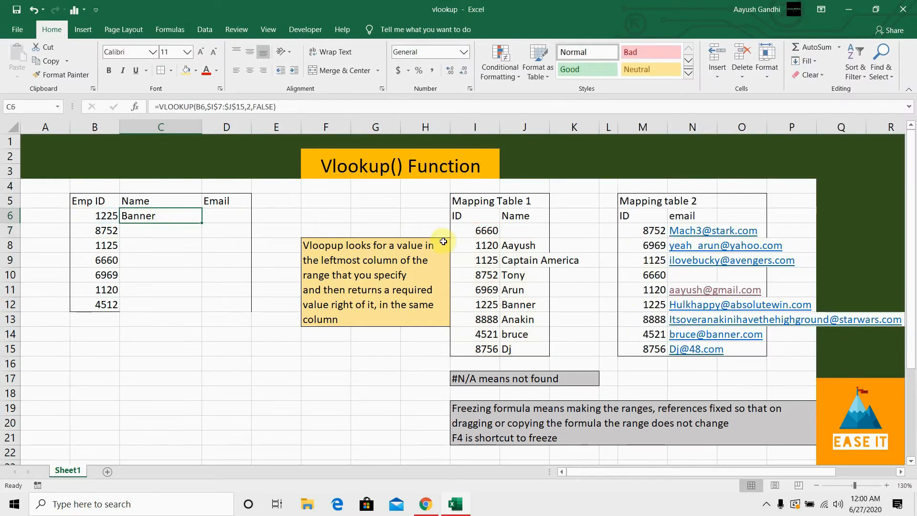
{"action": "left_click", "coordinate": [474, 260]}
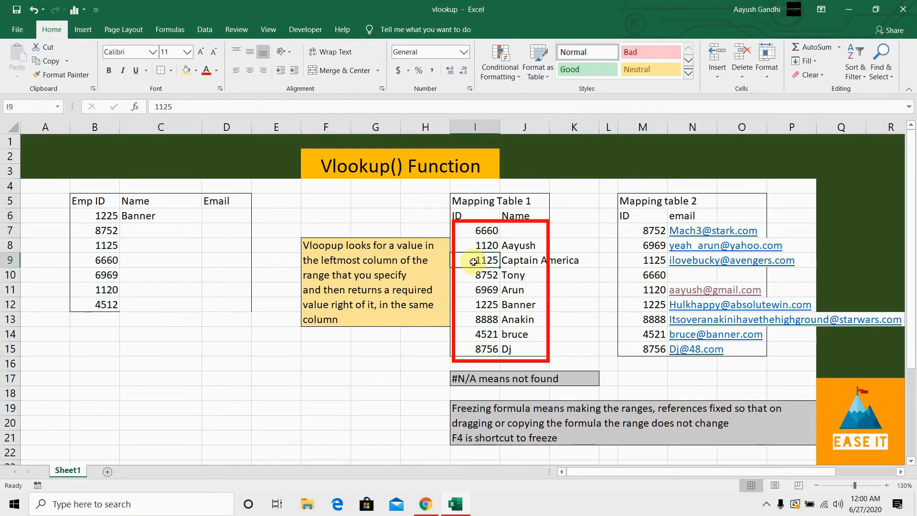
{"action": "left_click", "coordinate": [487, 305]}
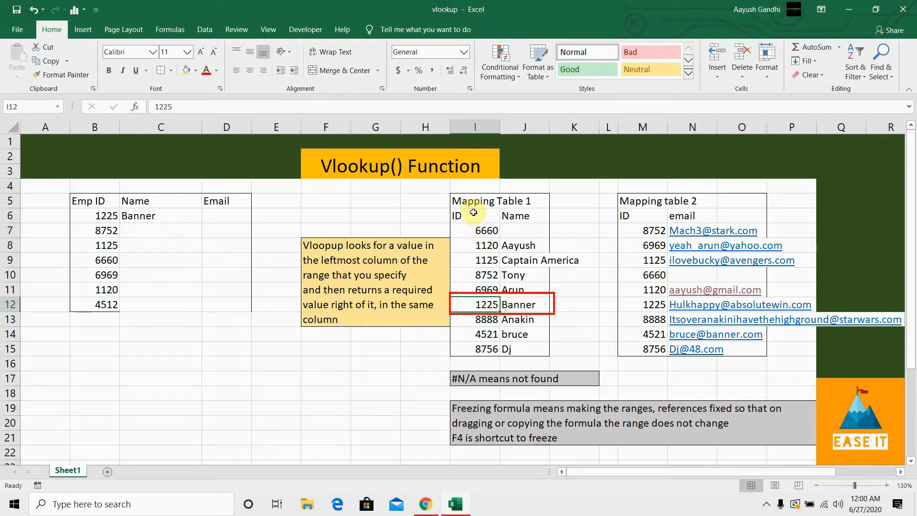
{"action": "left_click", "coordinate": [486, 231]}
{"action": "left_click_drag", "start_coordinate": [486, 230], "coordinate": [527, 348]}
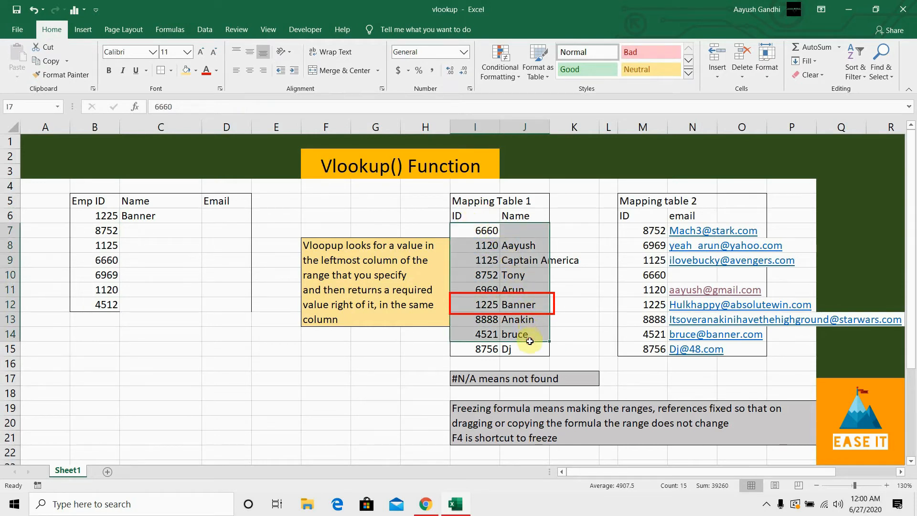
{"action": "left_click", "coordinate": [516, 304]}
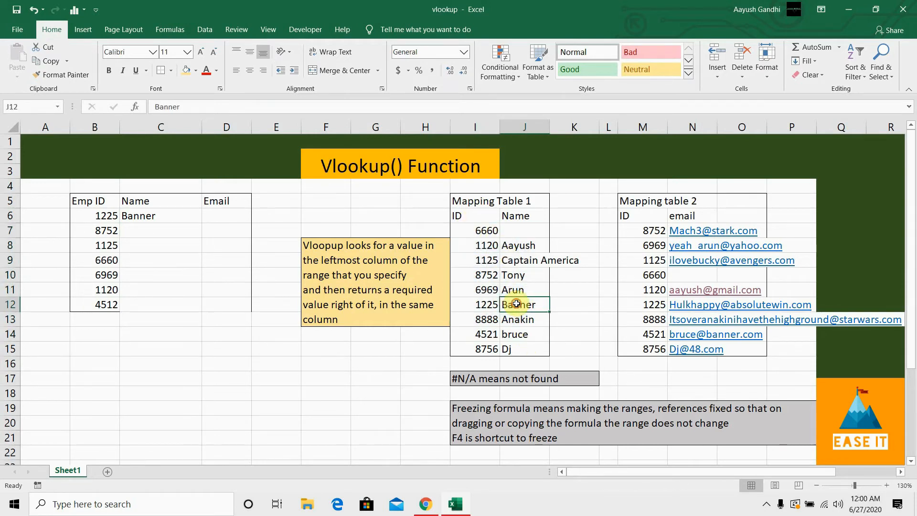
{"action": "left_click", "coordinate": [490, 304]}
{"action": "left_click", "coordinate": [515, 304]}
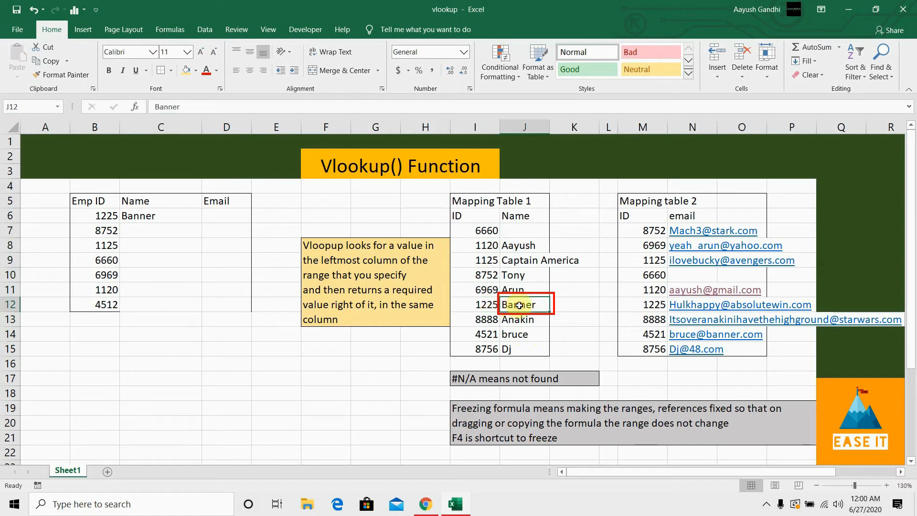
- Fill the VLOOKUP formula from C6 down through C12 in the Name column
{"action": "left_click", "coordinate": [167, 213]}
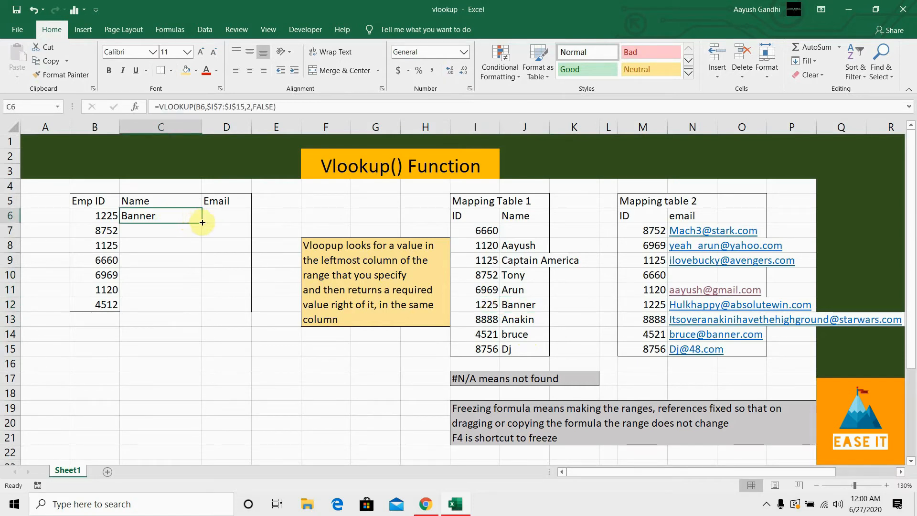
{"action": "left_click_drag", "start_coordinate": [202, 221], "coordinate": [204, 318]}
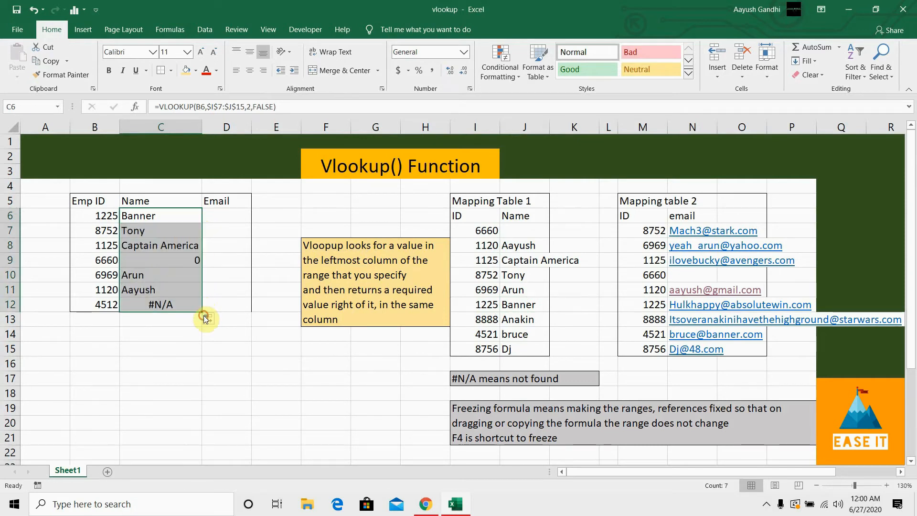
{"action": "left_click", "coordinate": [184, 288]}
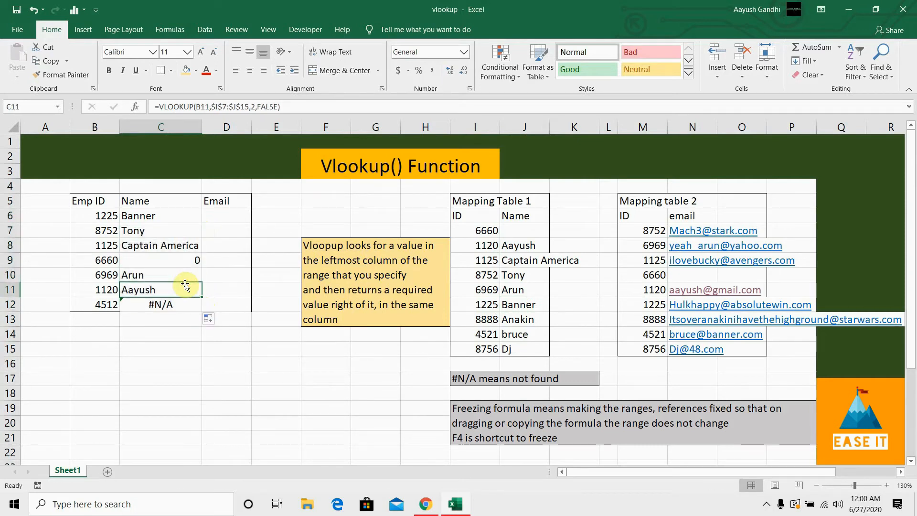
- Check the lookup results in C9 and C12 against the IDs and names in Mapping Table 1
{"action": "left_click", "coordinate": [183, 261]}
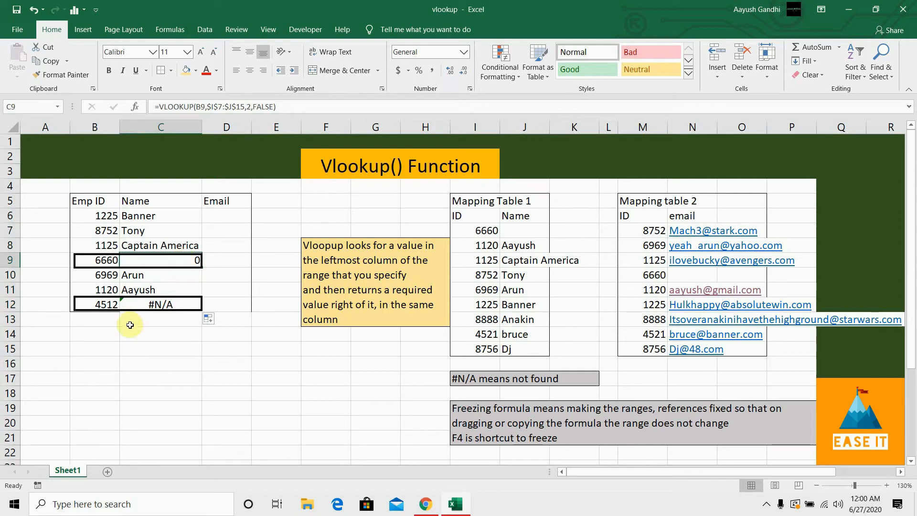
{"action": "left_click", "coordinate": [146, 304]}
{"action": "left_click", "coordinate": [149, 328]}
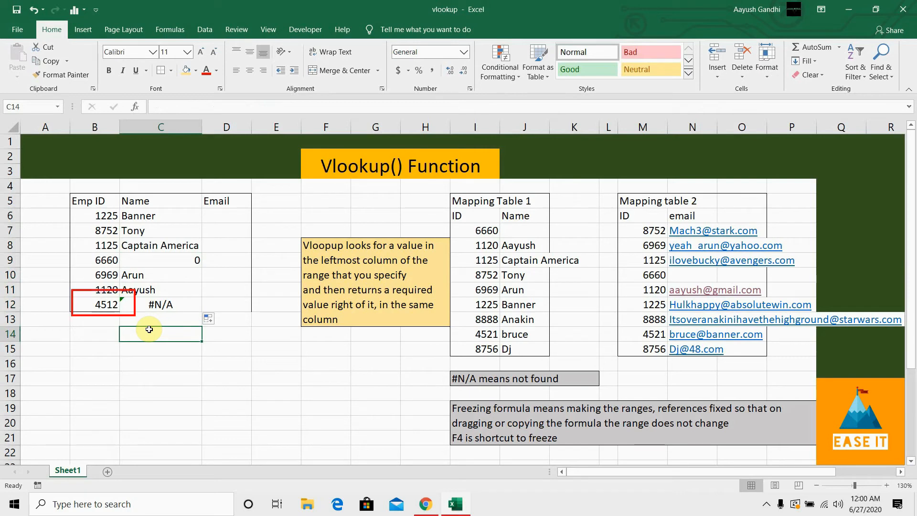
{"action": "left_click_drag", "start_coordinate": [475, 231], "coordinate": [528, 342]}
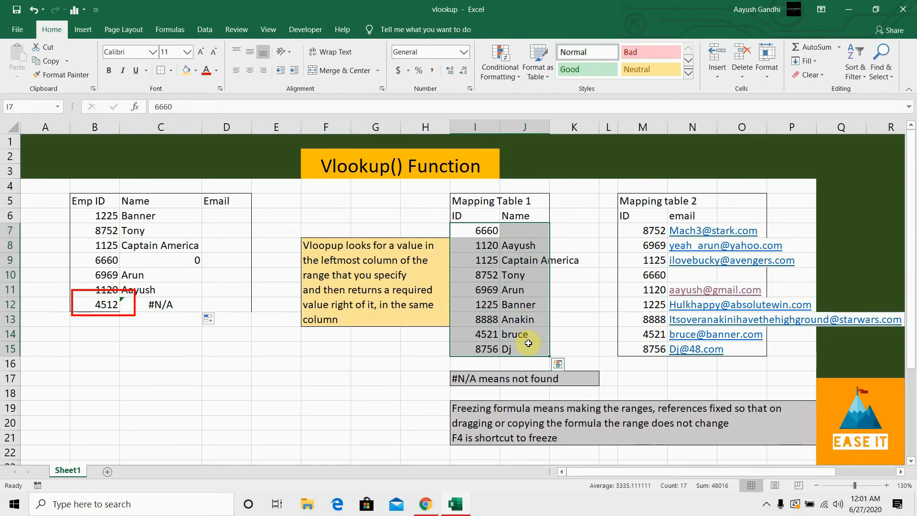
{"action": "left_click", "coordinate": [191, 260]}
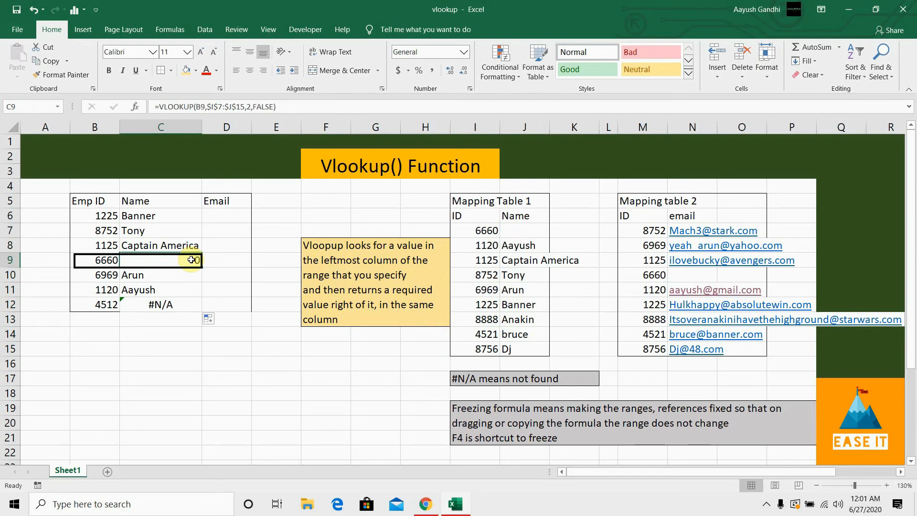
{"action": "left_click", "coordinate": [523, 229]}
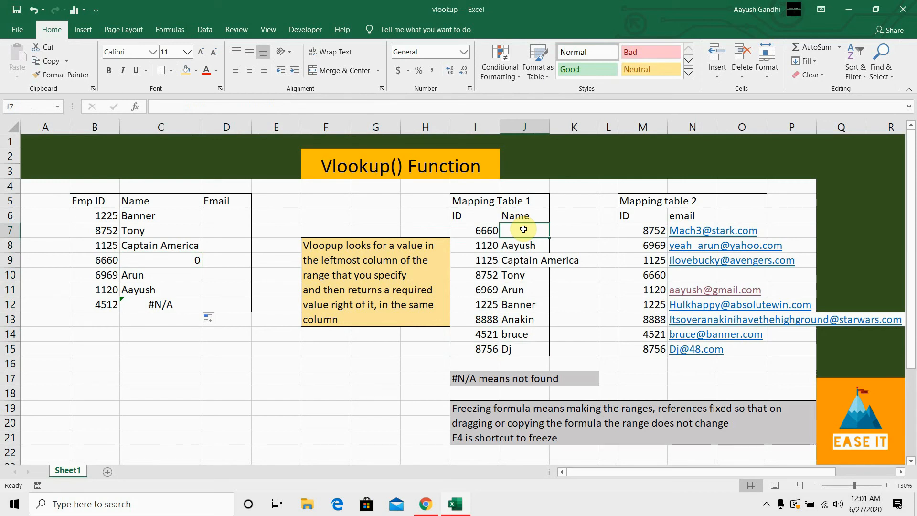
{"action": "left_click", "coordinate": [487, 231]}
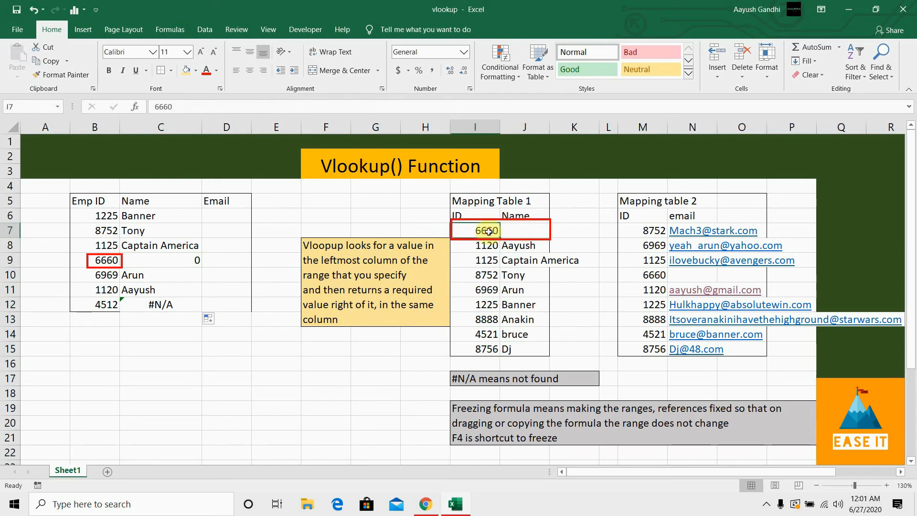
{"action": "left_click", "coordinate": [509, 232]}
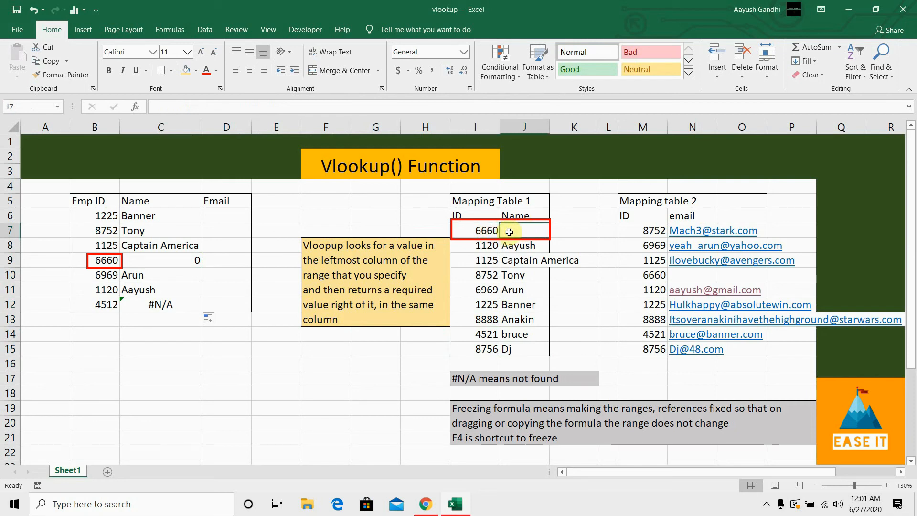
{"action": "left_click", "coordinate": [167, 258]}
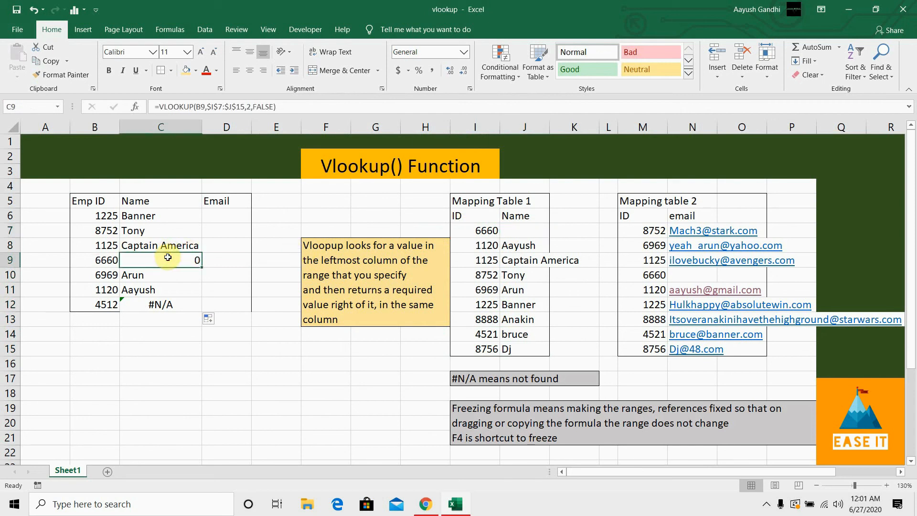